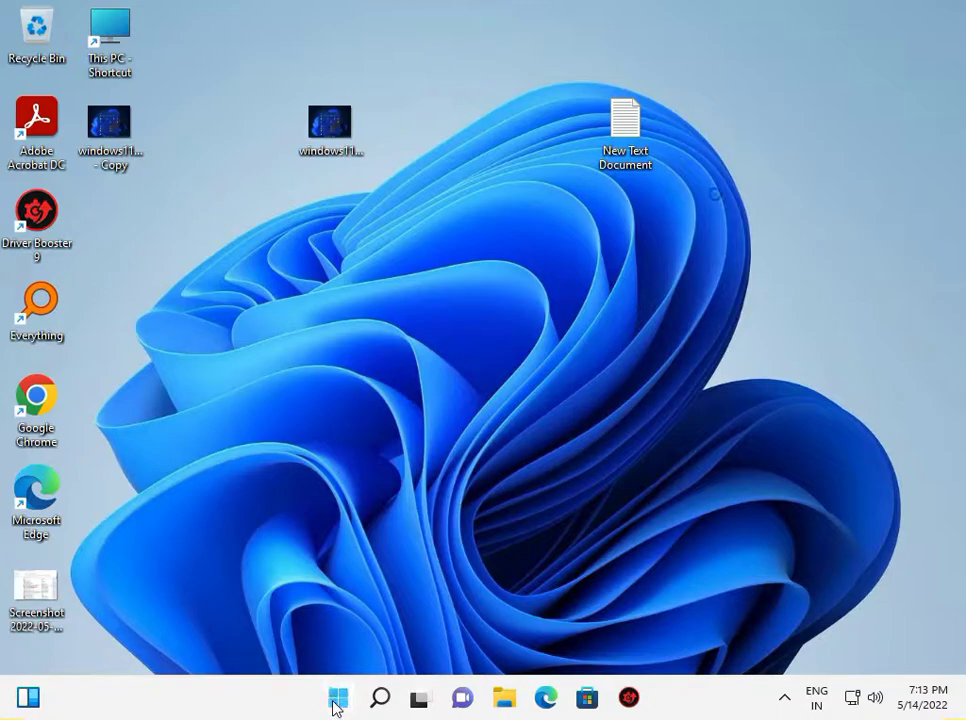
Look through the account settings, including the Your Microsoft account page, and close Settings
left_click(337, 699)
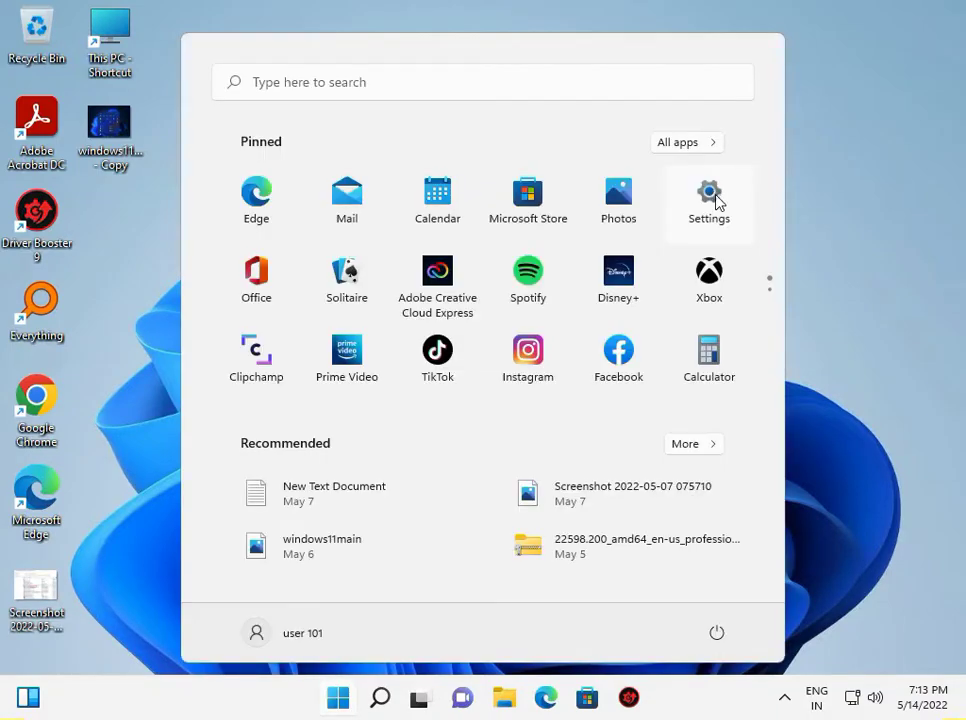
left_click(709, 197)
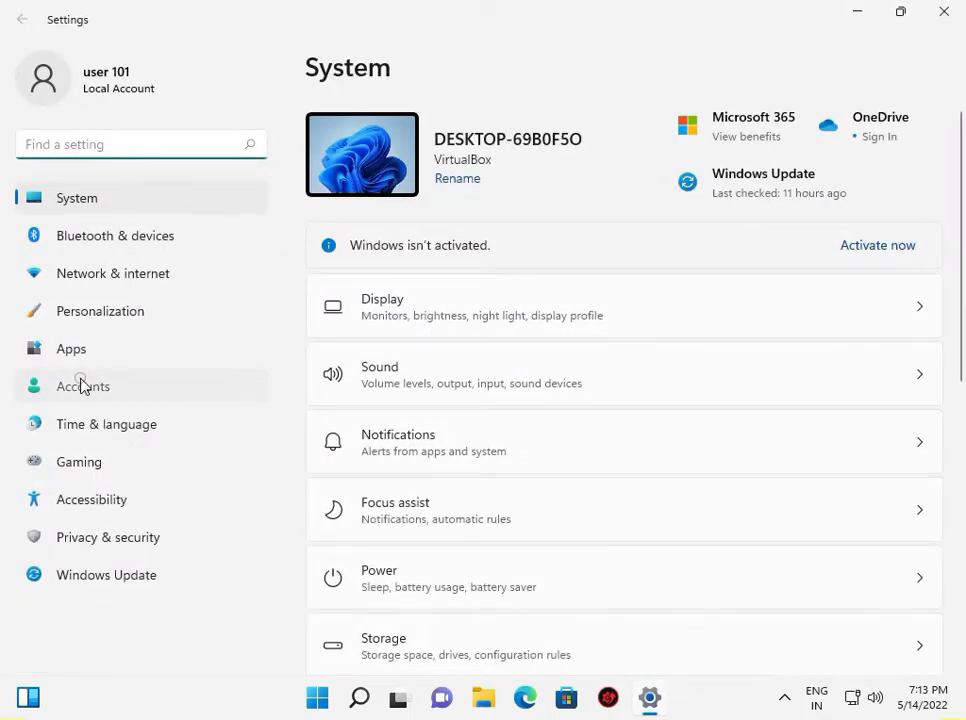
left_click(82, 386)
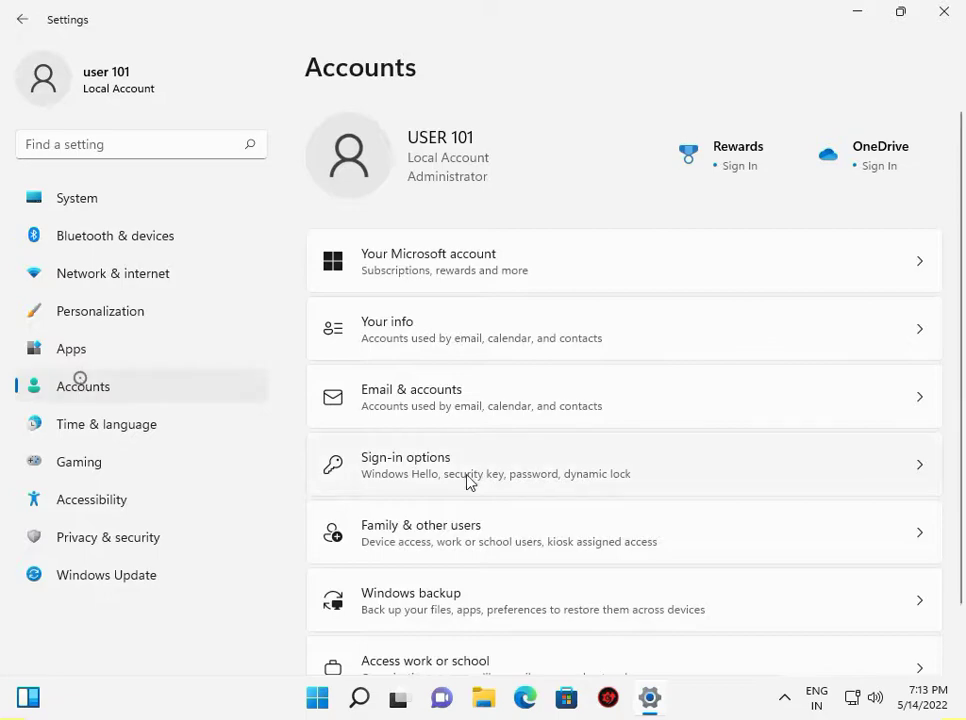
left_click(405, 412)
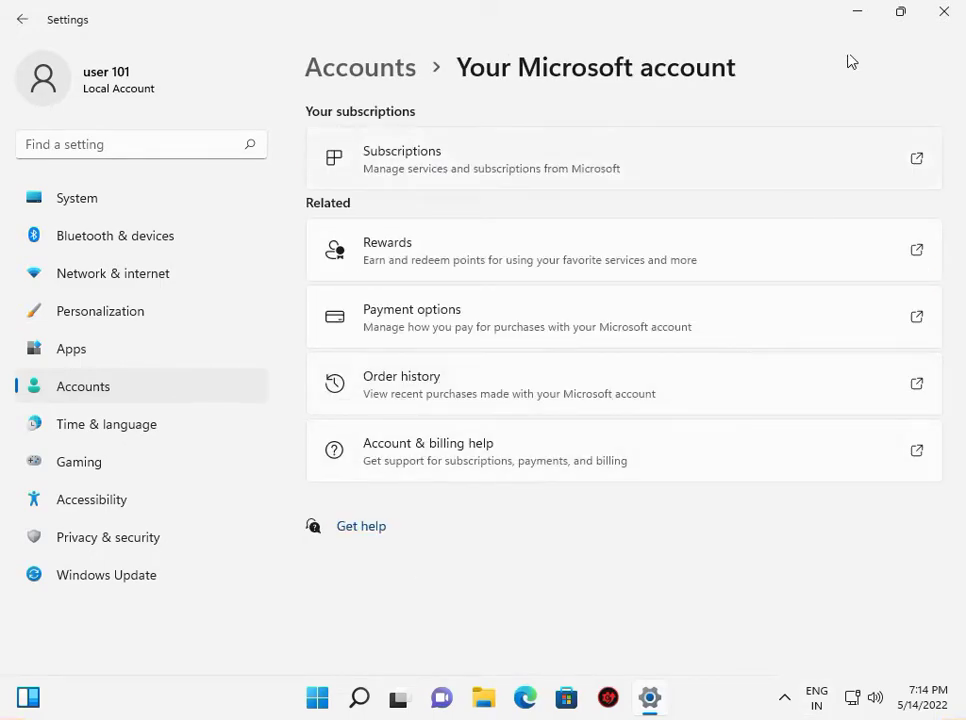
left_click(936, 22)
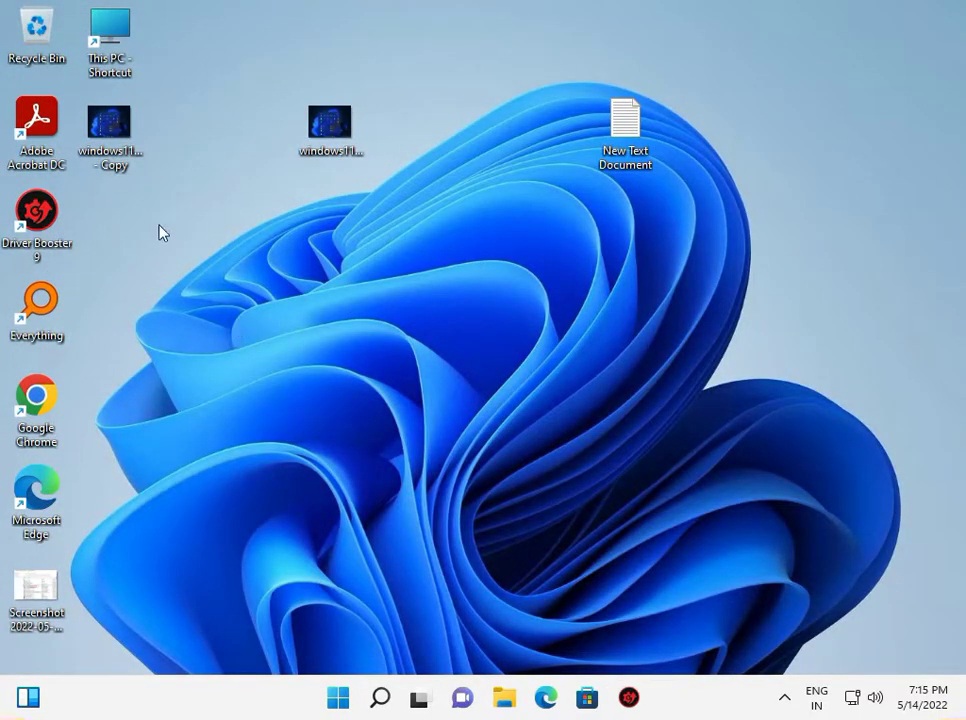
Open the properties of This PC from File Explorer and bring up the advanced system settings
left_click(508, 697)
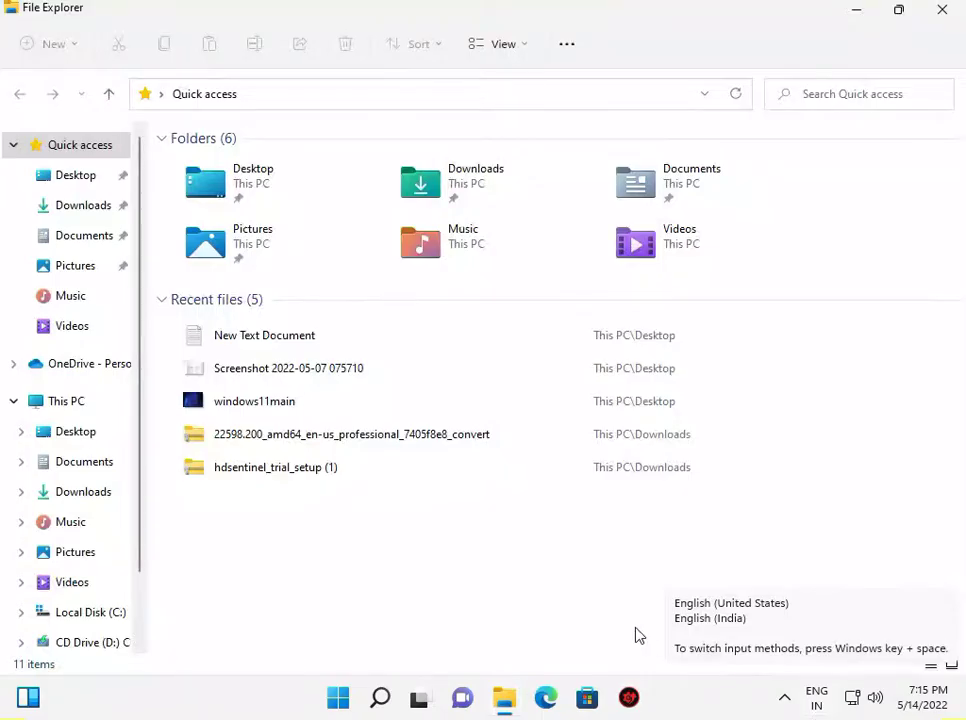
right_click(82, 401)
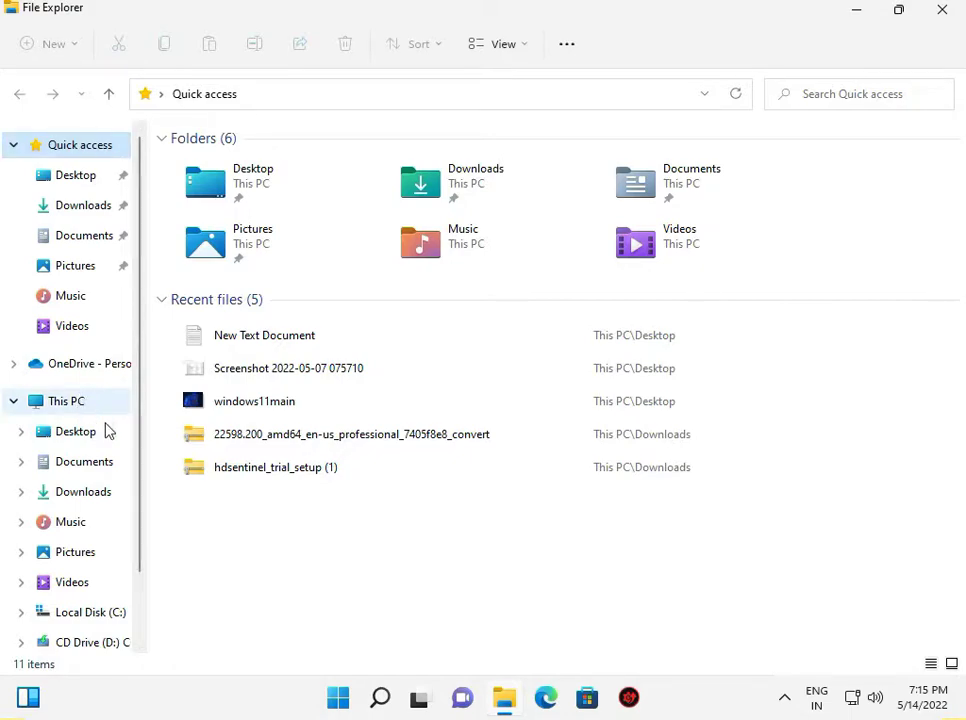
left_click(190, 627)
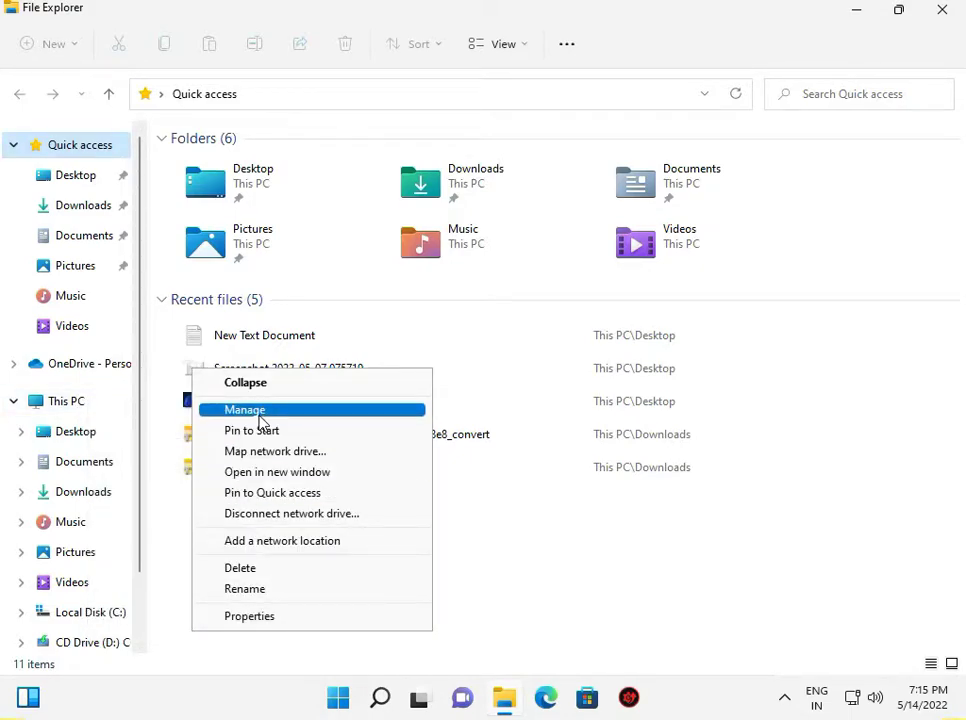
left_click(264, 617)
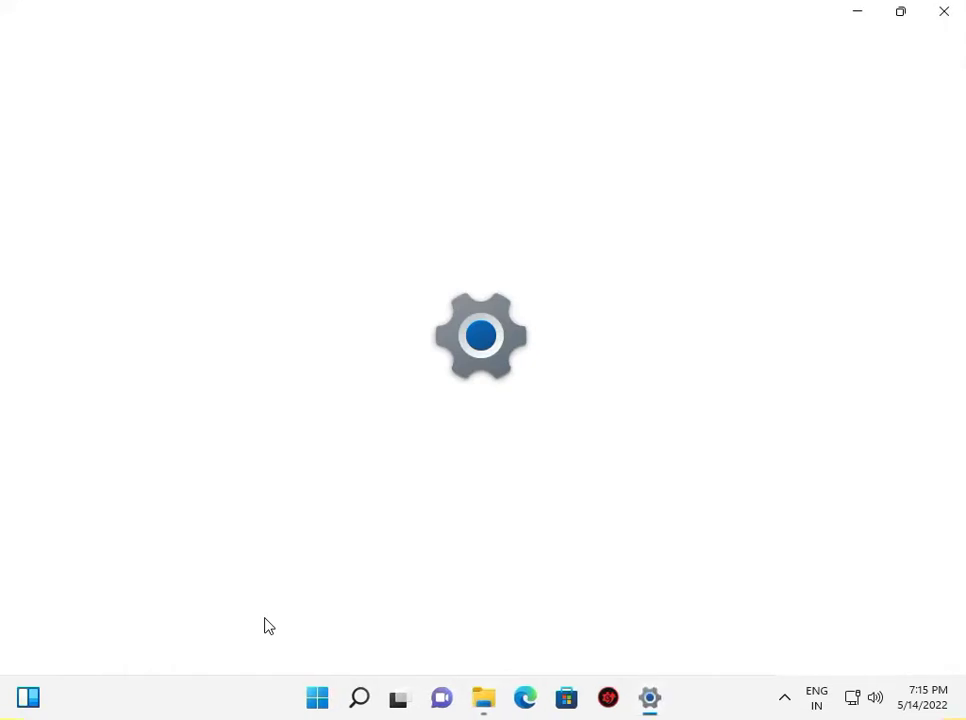
mouse_move(659, 716)
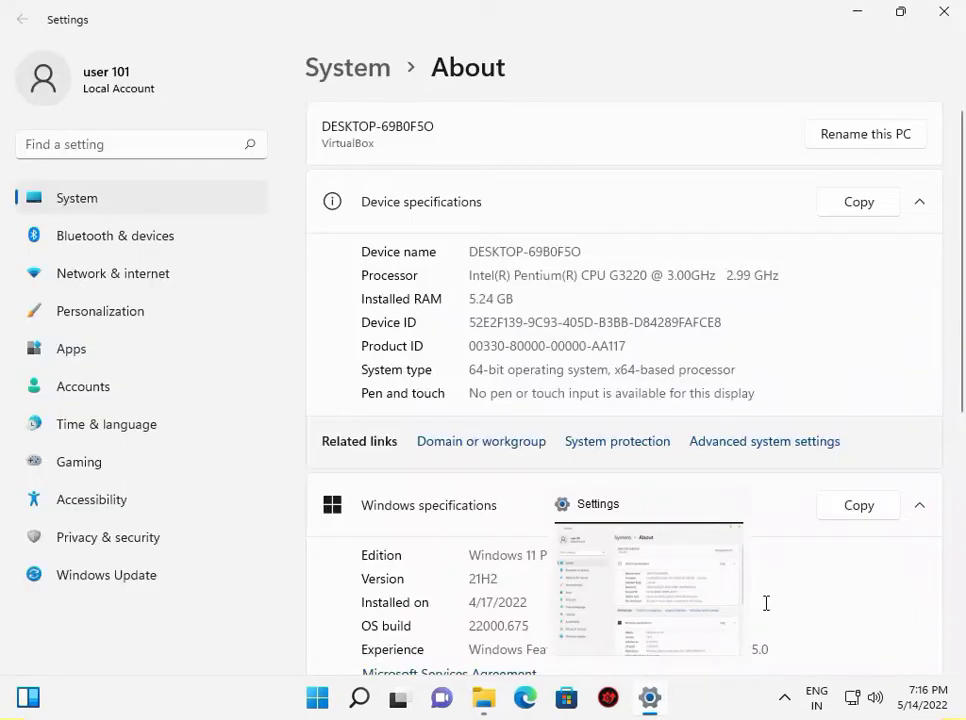
left_click(730, 455)
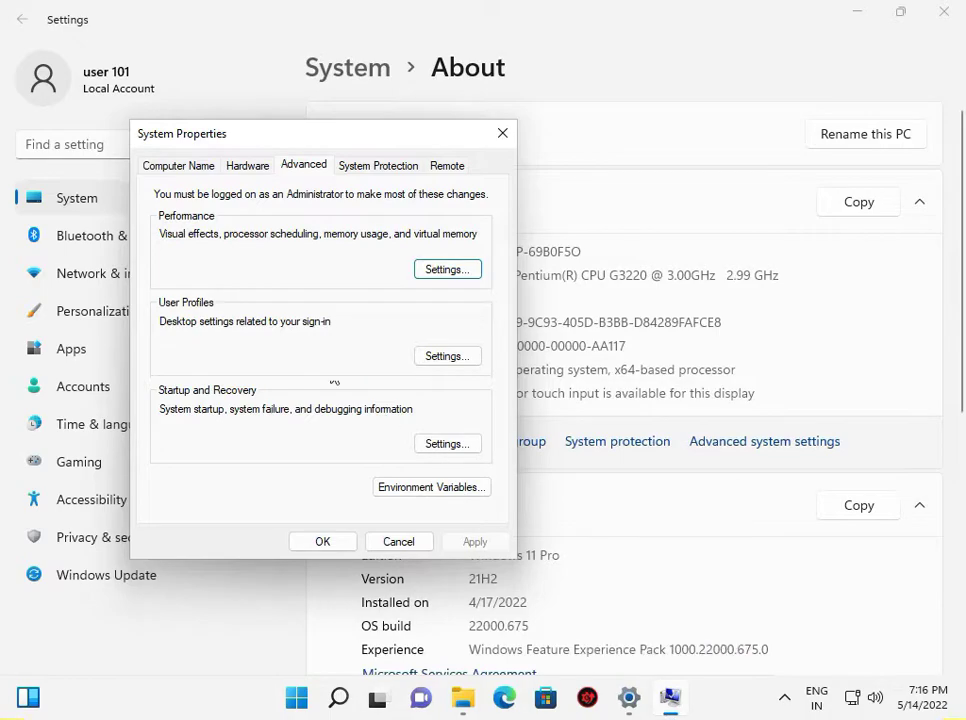
Run the Network ID wizard for the computer name and identify this as a home computer that is not part of a business network
left_click(170, 168)
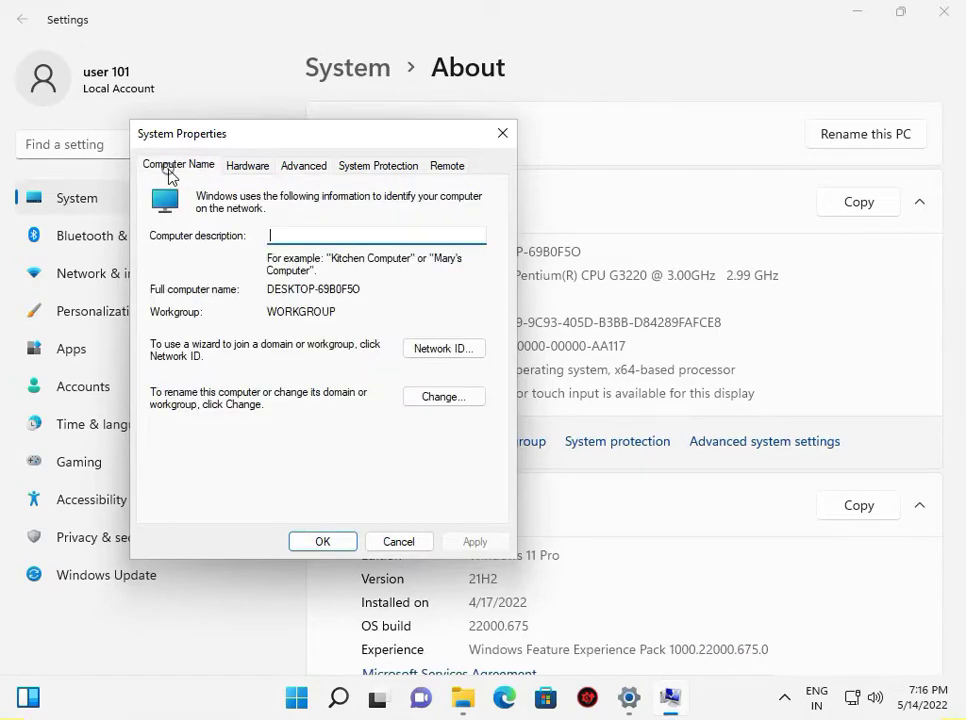
left_click(440, 350)
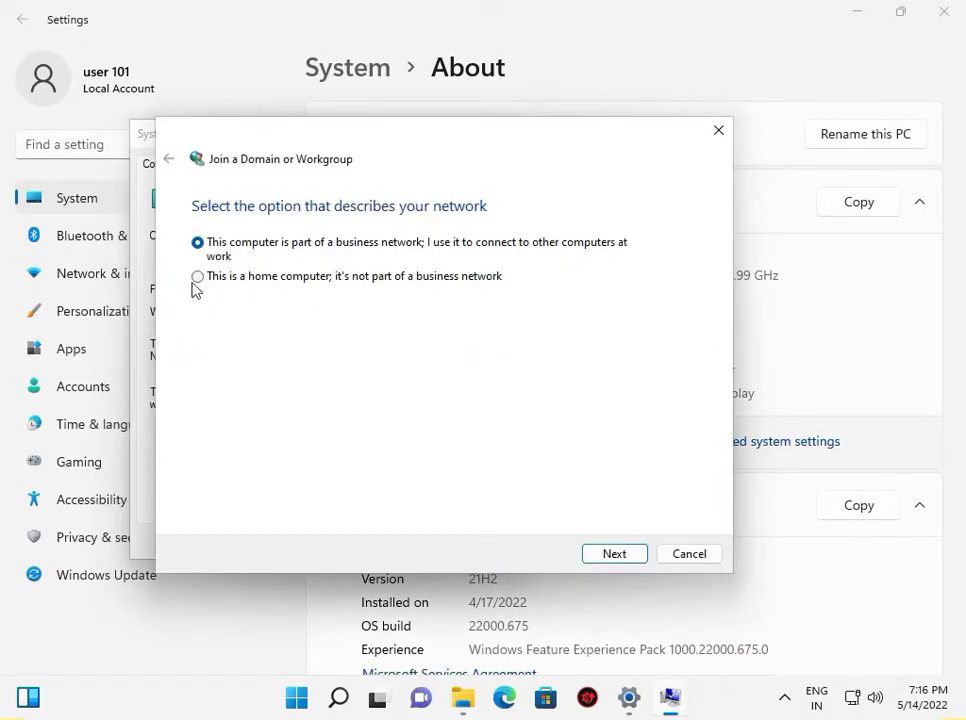
left_click(197, 277)
left_click(618, 555)
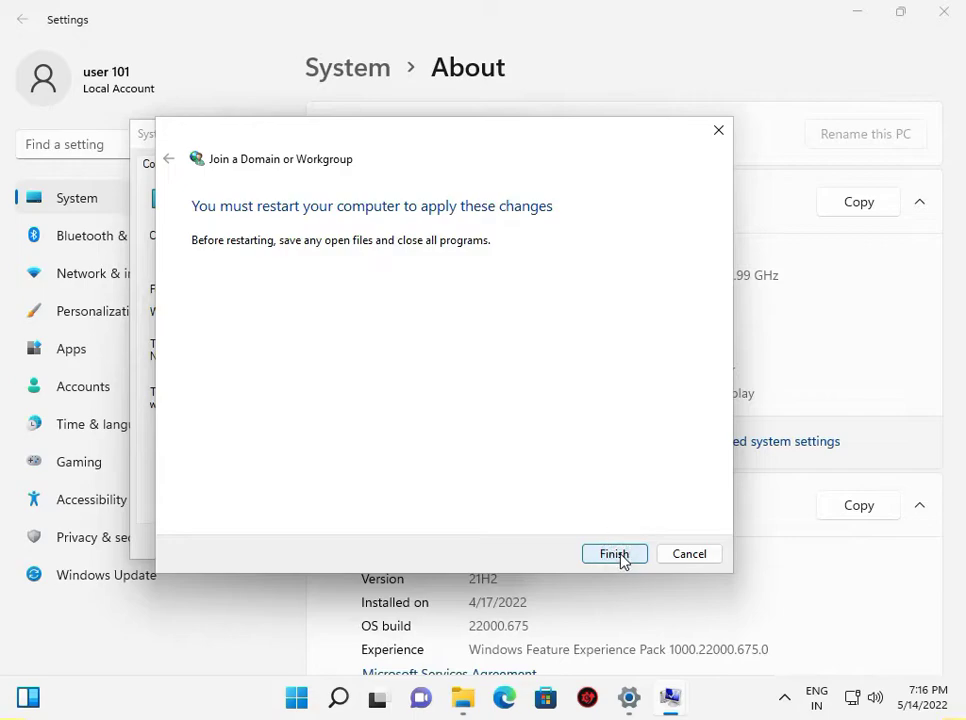
left_click(615, 554)
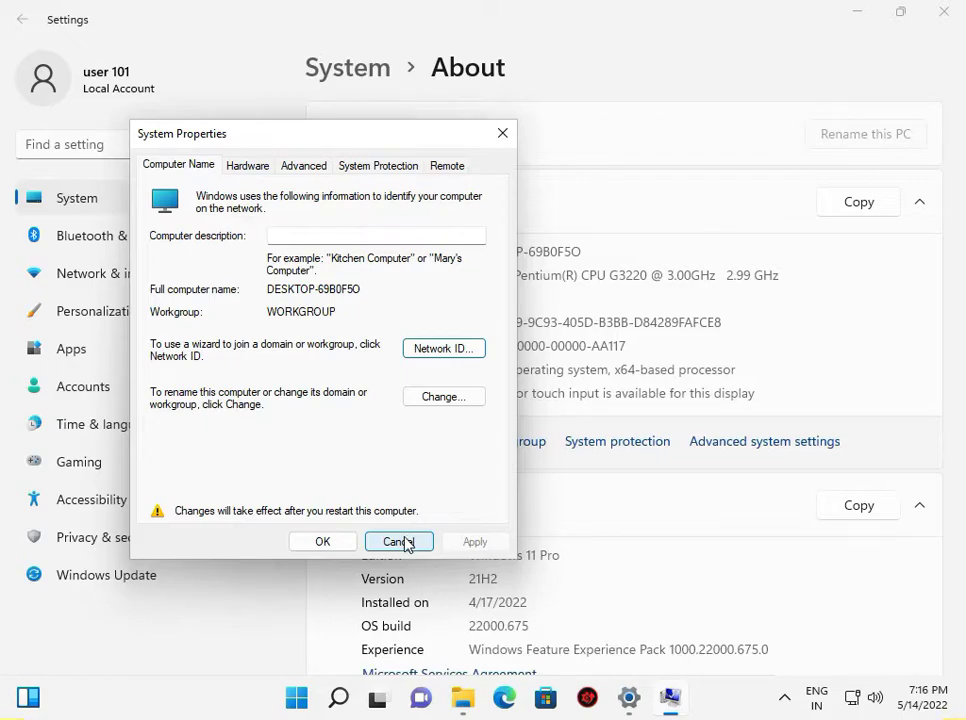
Close System Properties, Settings and File Explorer, and call up the Windows shutdown options from the desktop
left_click(403, 543)
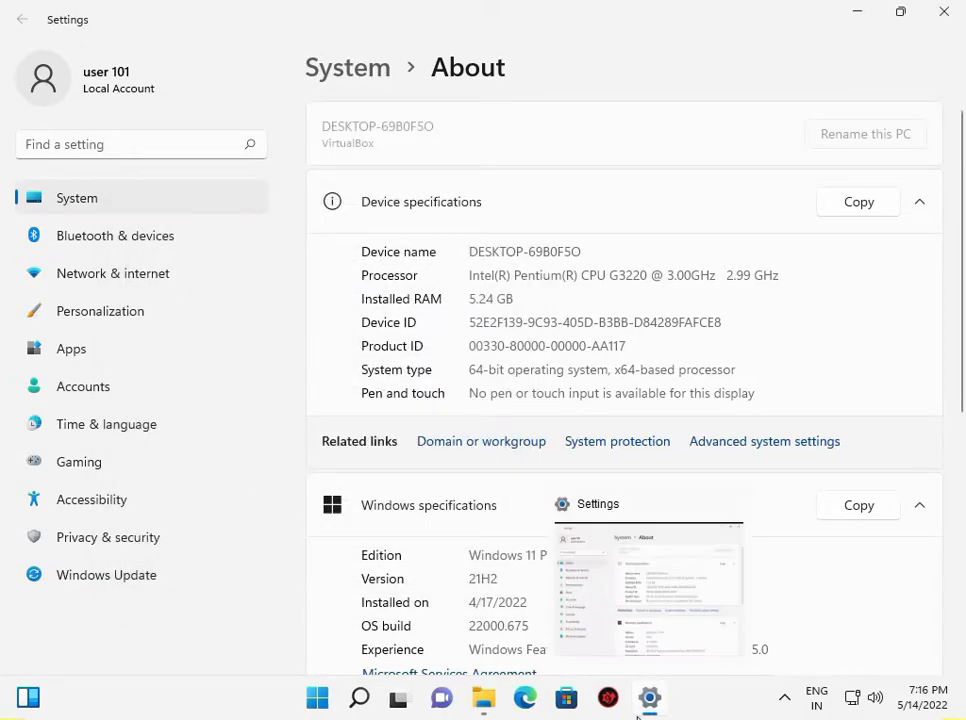
left_click(957, 12)
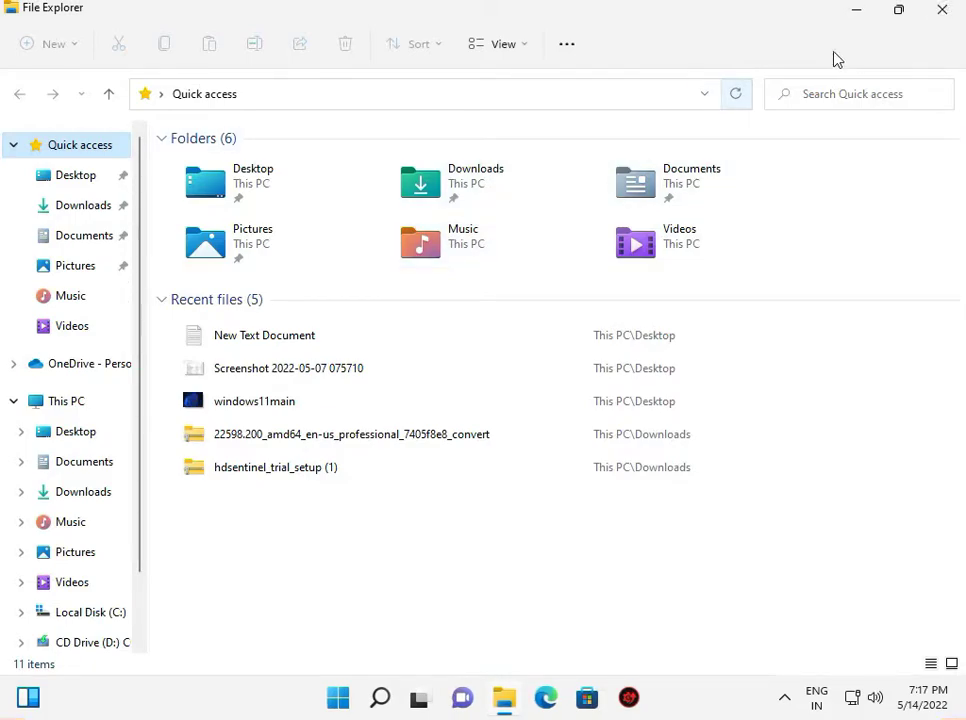
left_click(941, 15)
left_click(388, 295)
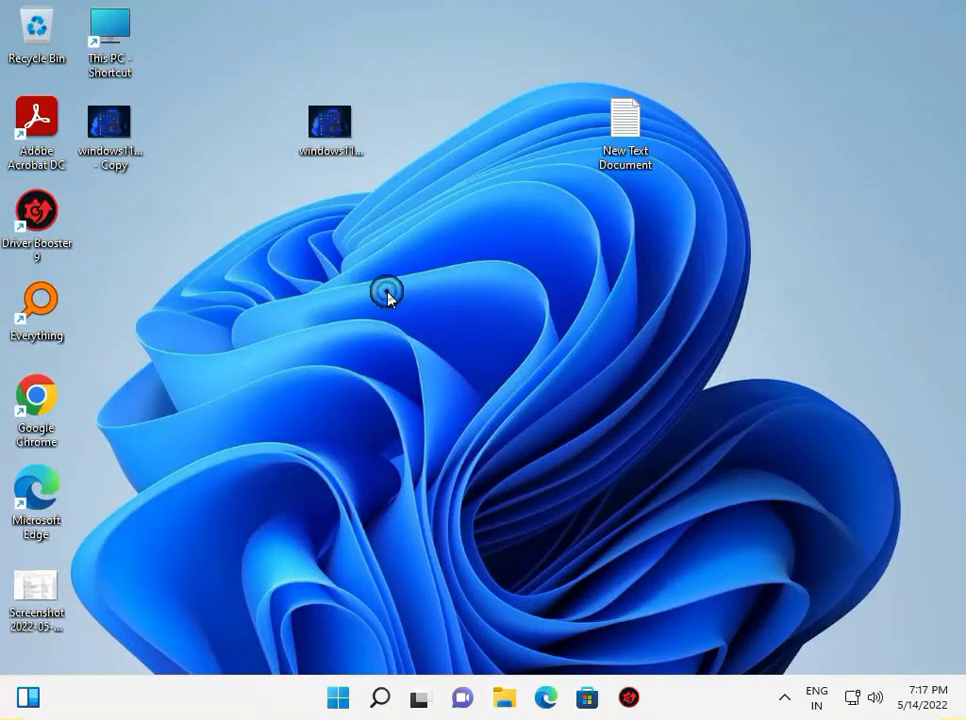
key("alt+F4")
Try to launch the group policy editor with the Run command gpedit
key("super+r")
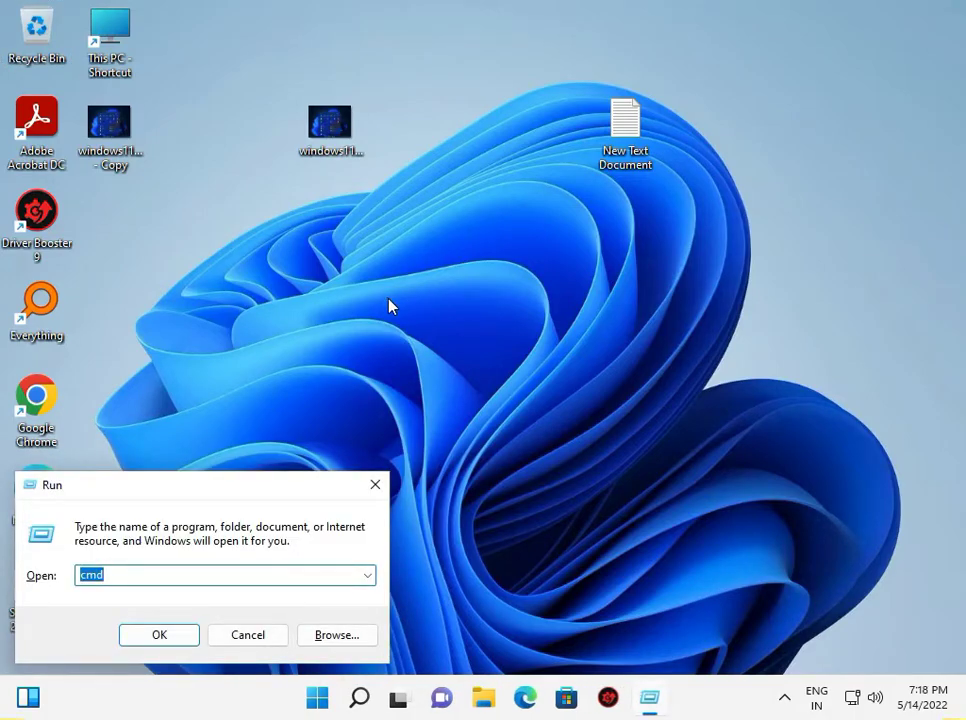
type("g")
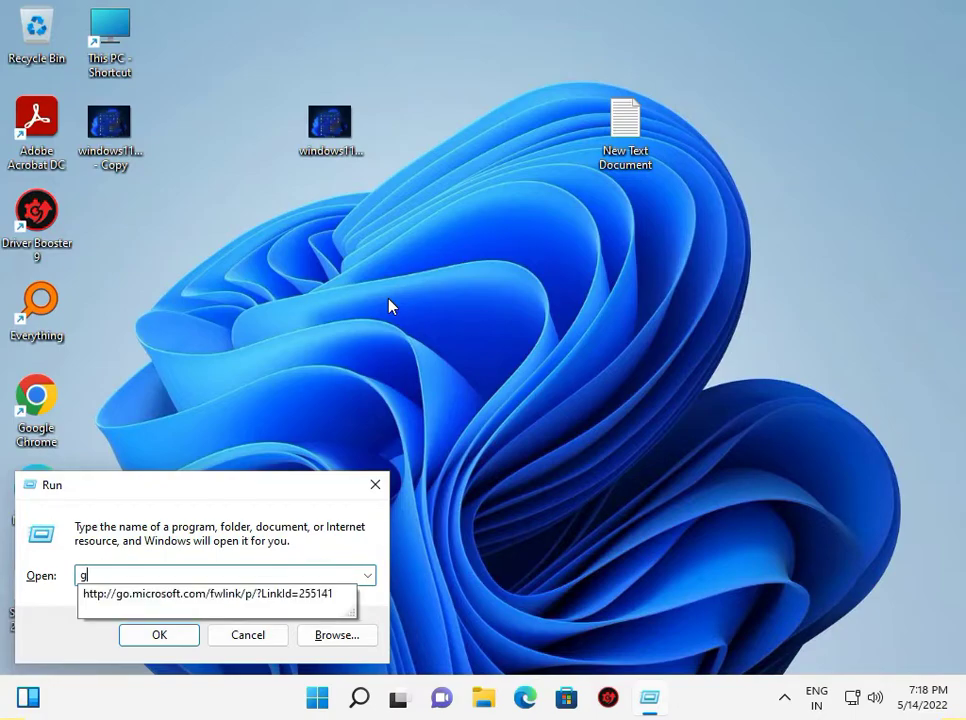
type("peidt")
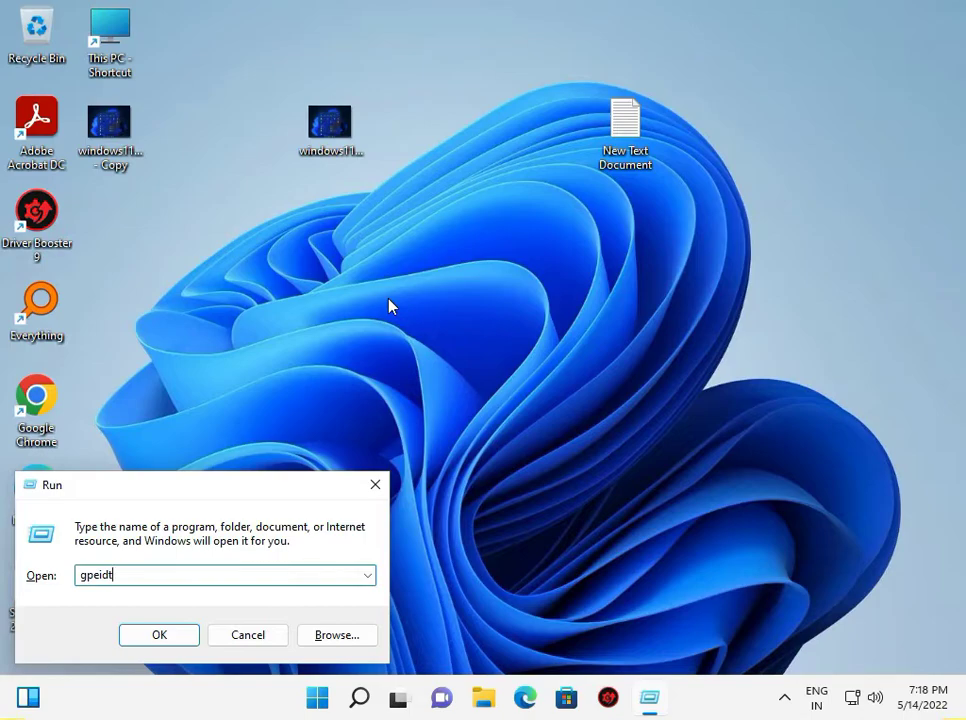
key("BackSpace")
key("BackSpace")
key("BackSpace")
type("dit")
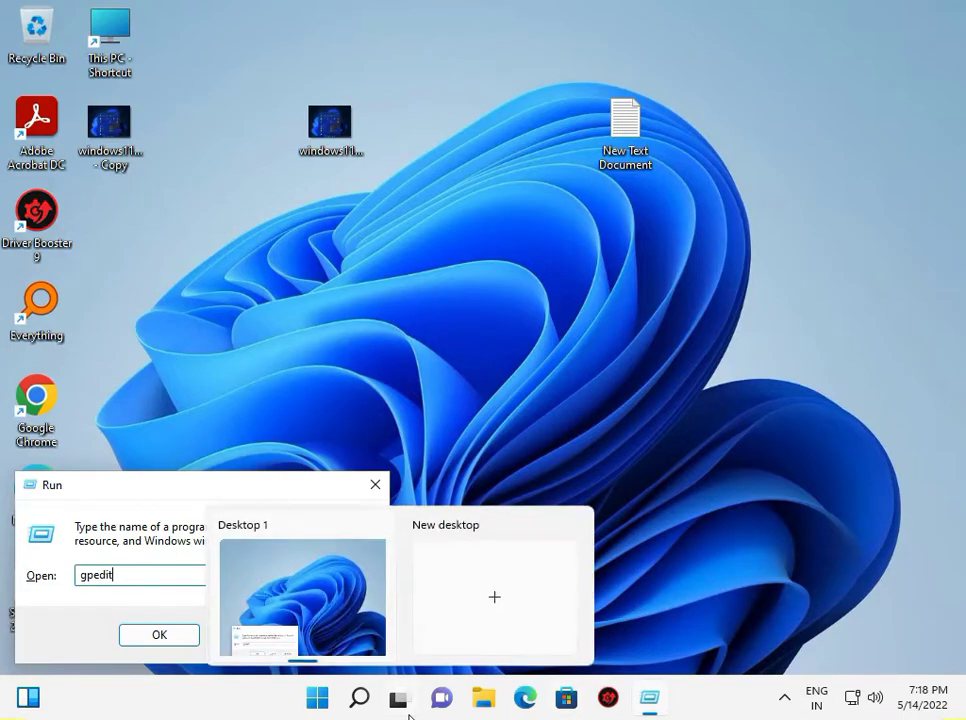
left_click(160, 636)
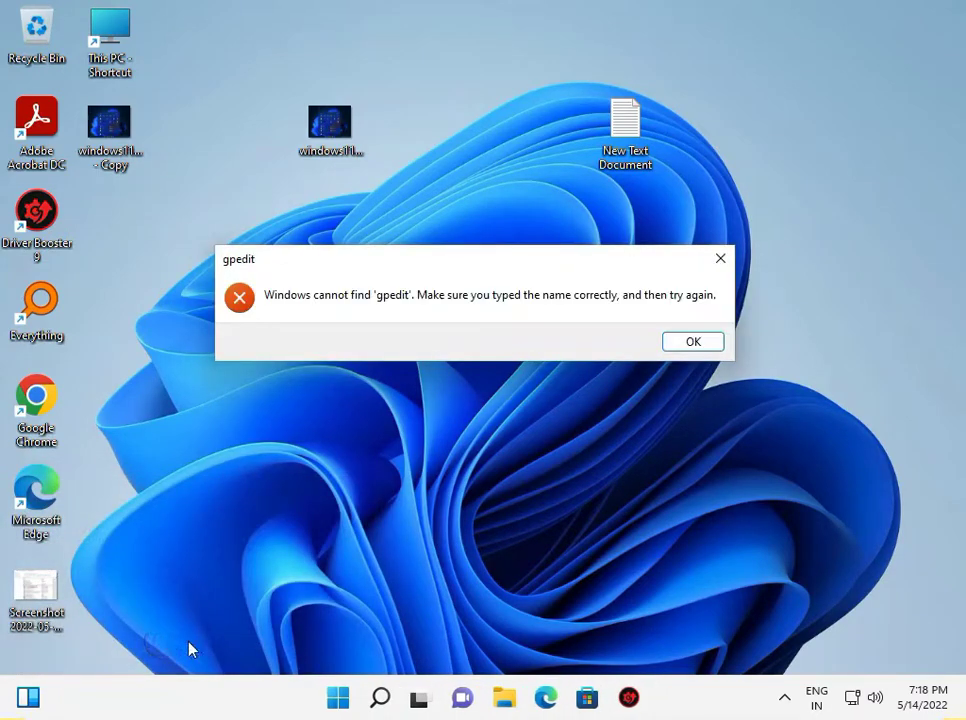
left_click(710, 344)
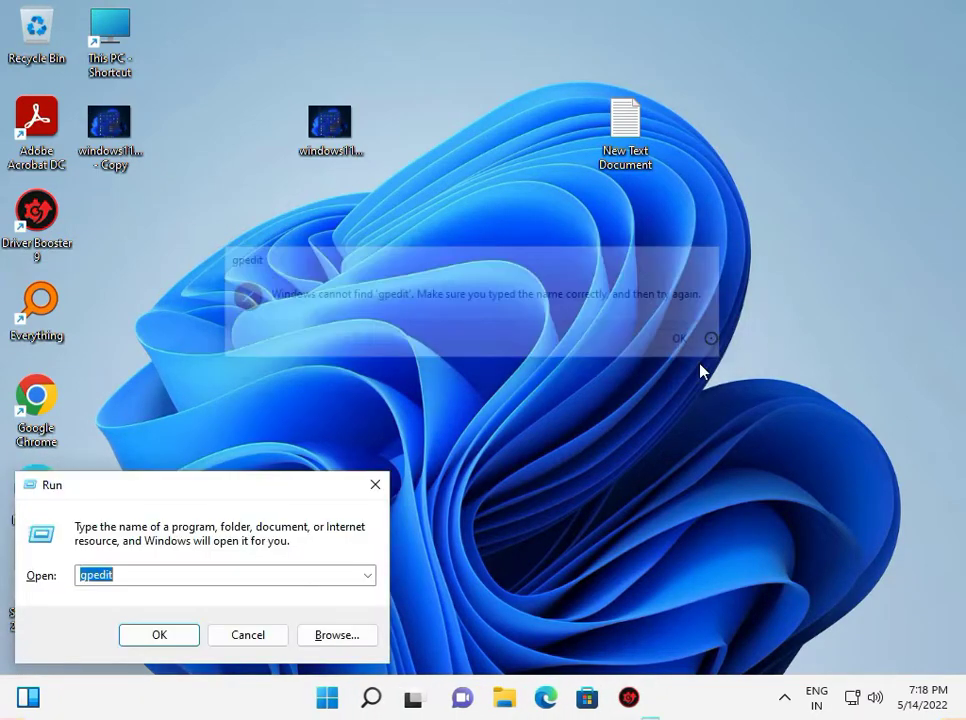
Complete the Run command as gpedit.msc and open the Local Group Policy Editor
key("End")
type(".msc")
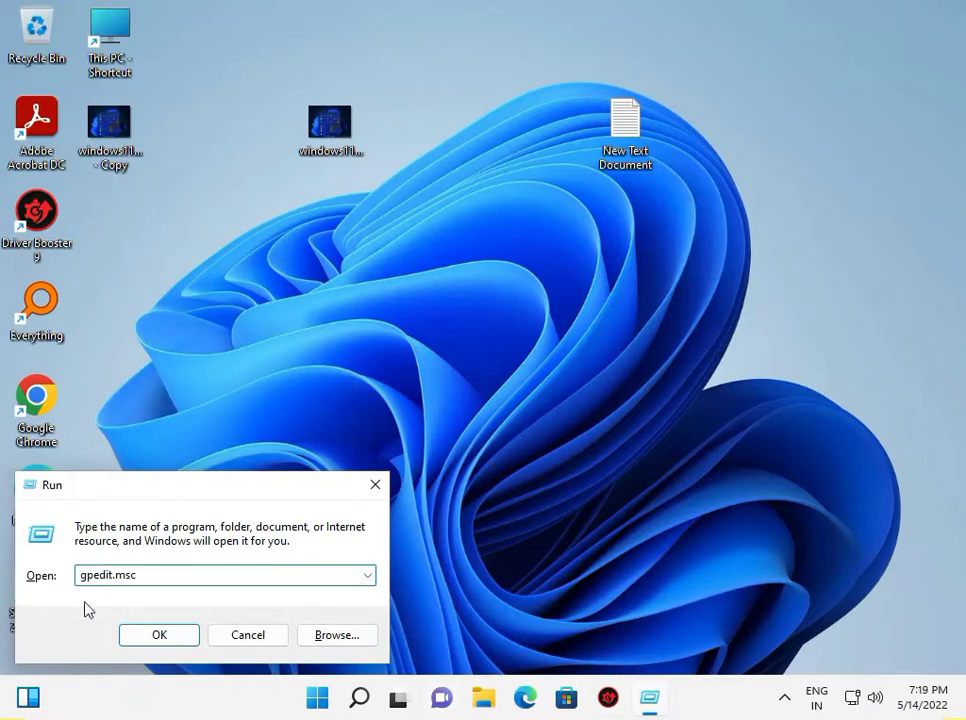
left_click(160, 636)
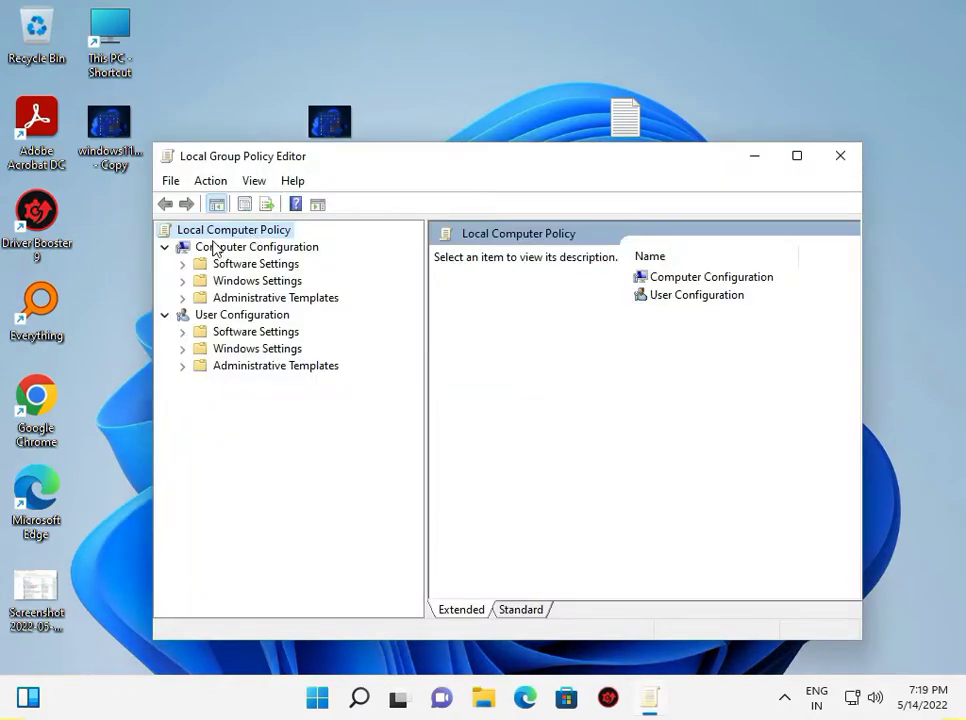
Under Computer Configuration, show the Manage end user experience policies within Administrative Templates, Windows Components, Windows Update
left_click(183, 299)
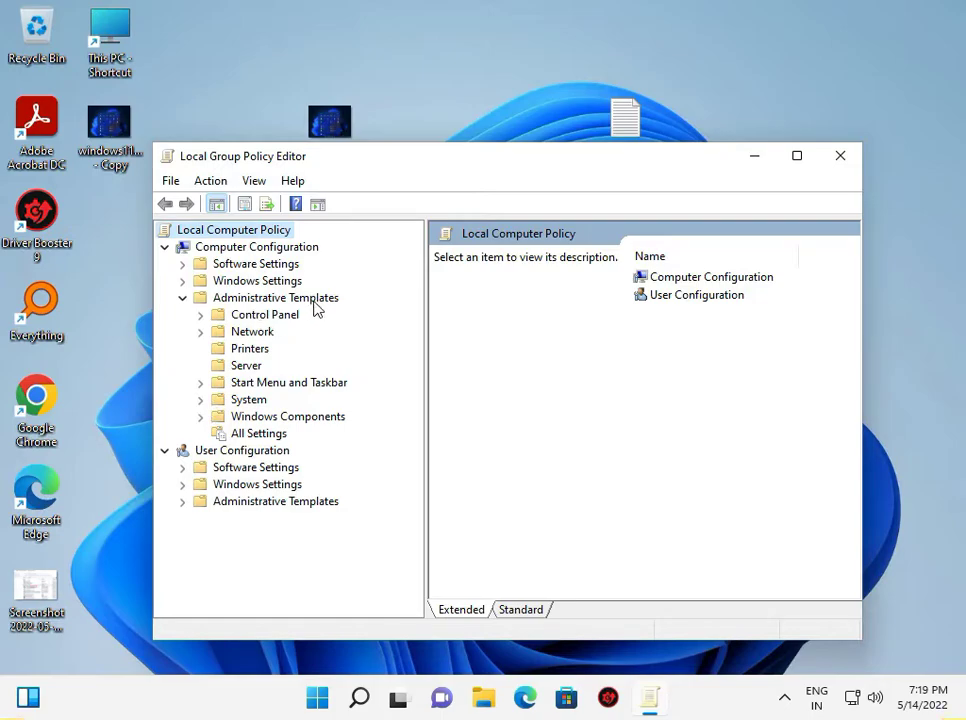
left_click(204, 418)
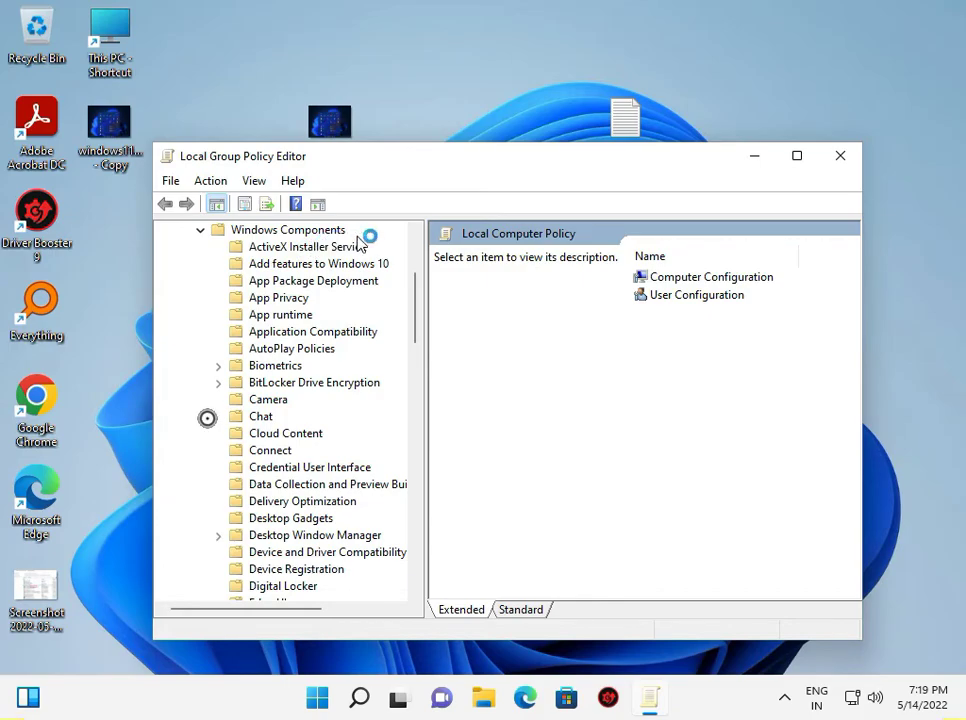
left_click(260, 485)
scroll(261, 485, "down", 13)
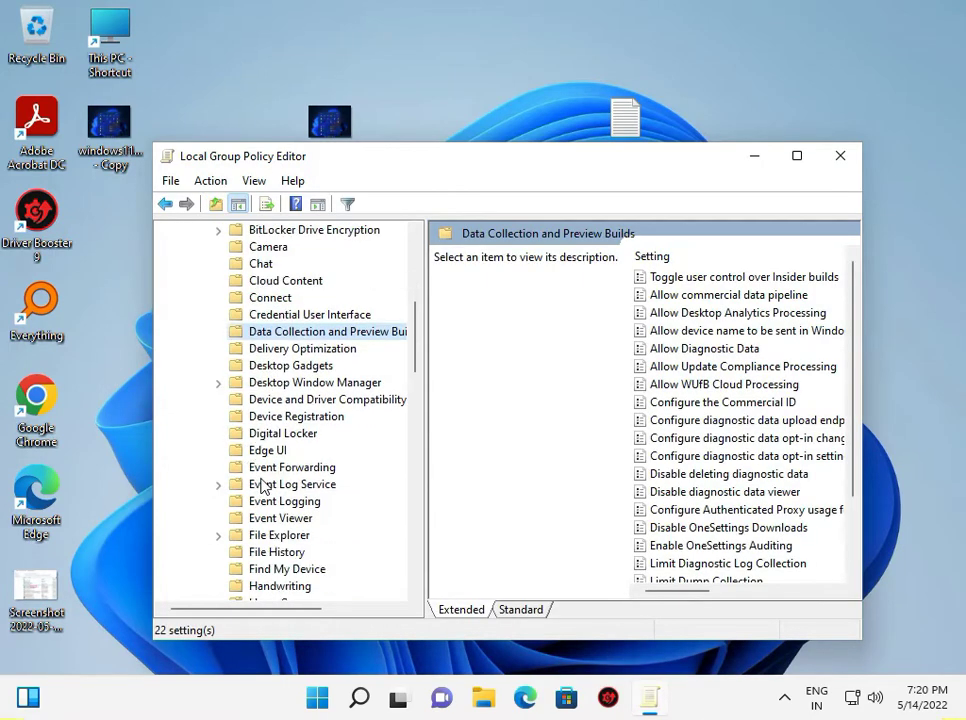
scroll(265, 488, "down", 6)
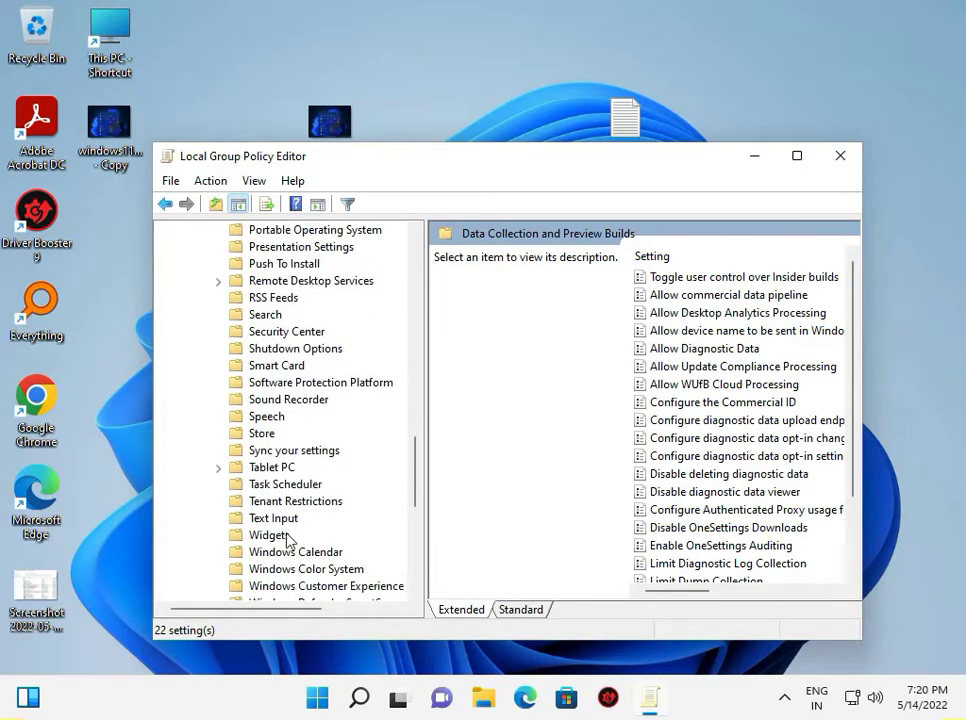
scroll(306, 567, "down", 4)
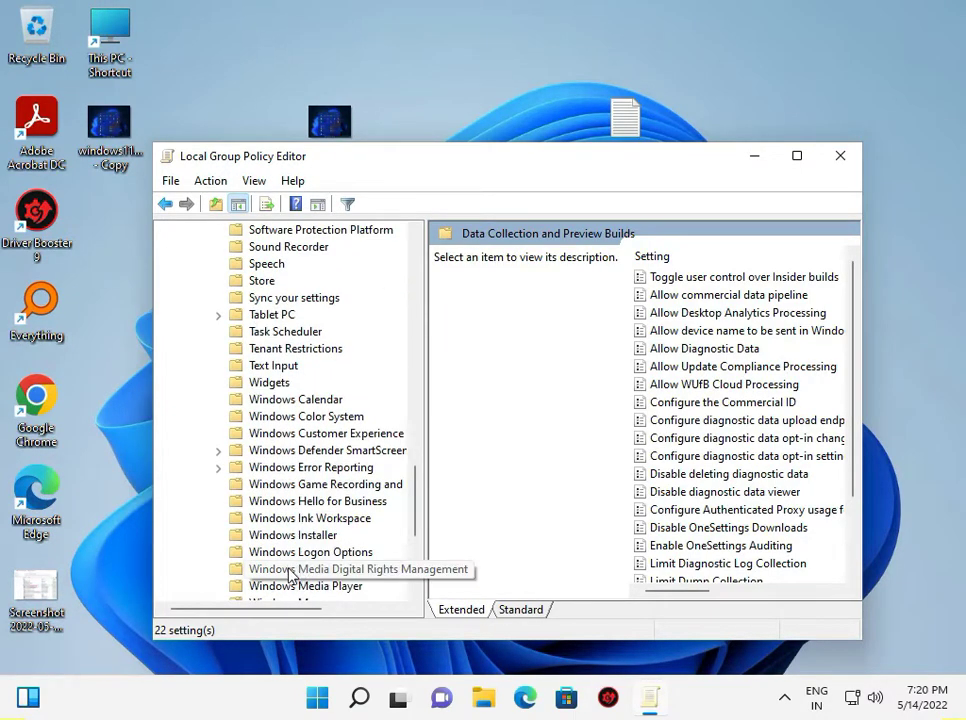
scroll(287, 579, "down", 1)
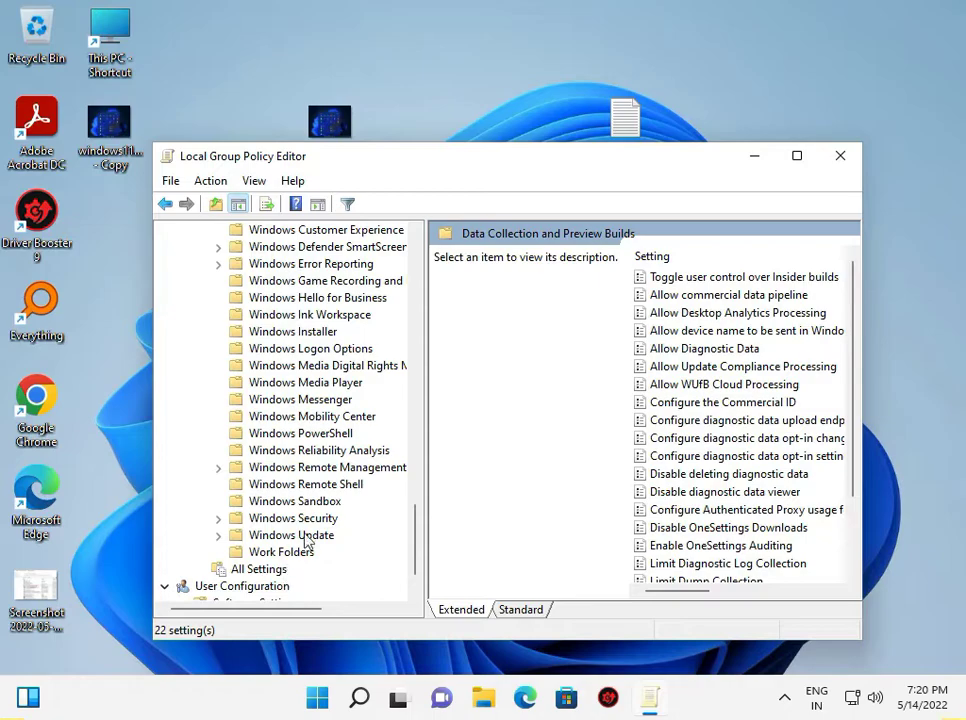
left_click(300, 533)
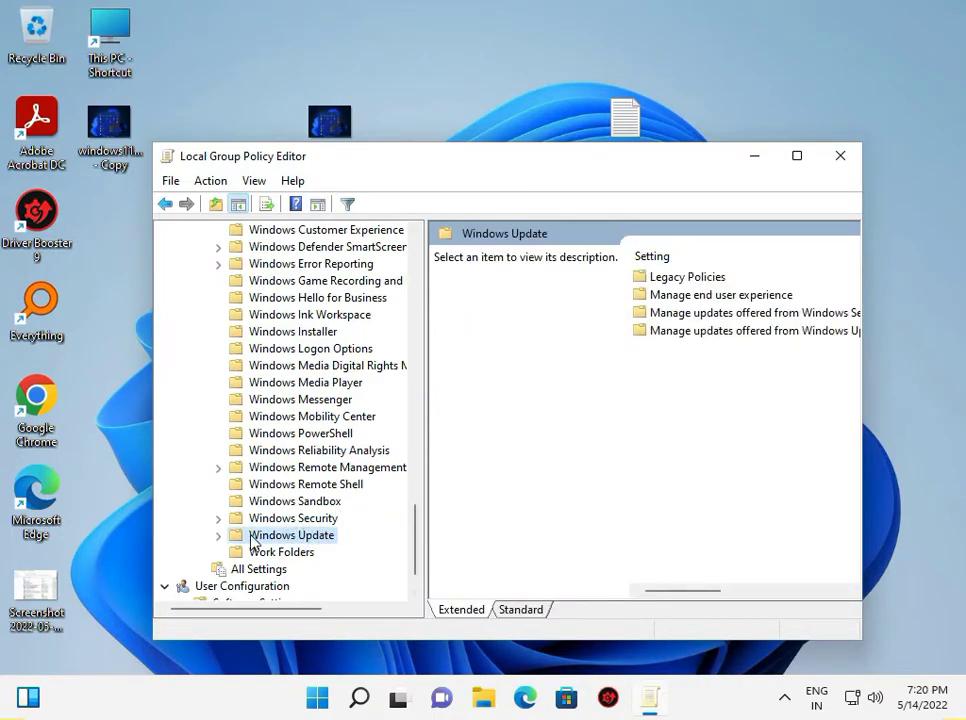
left_click(219, 536)
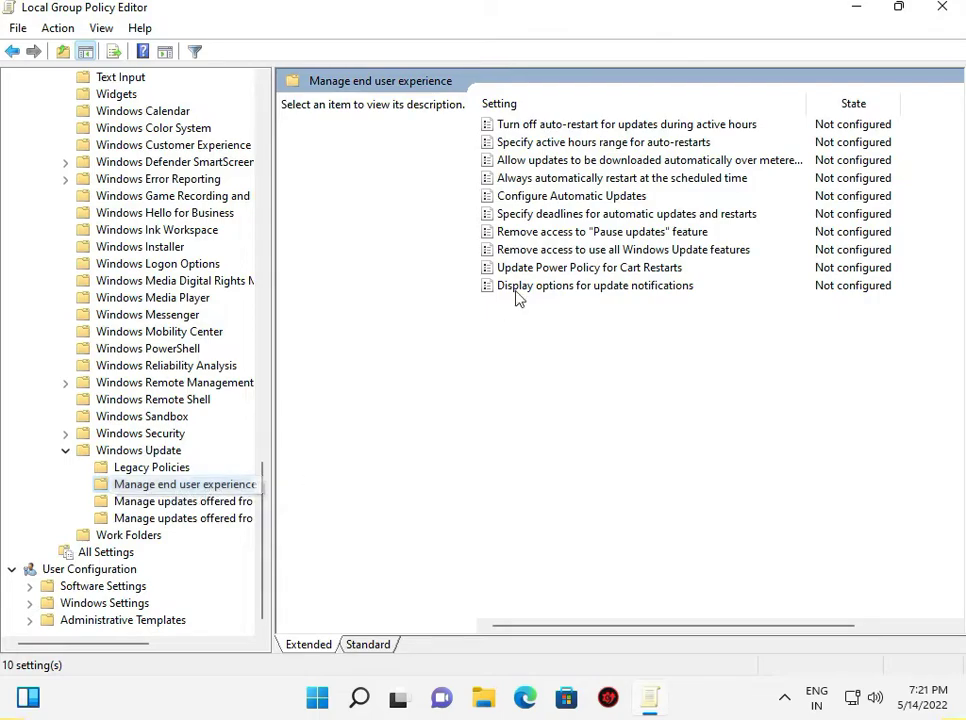
Check the Configure Automatic Updates policy, accept it as Not Configured, and close the Local Group Policy Editor
left_click(568, 198)
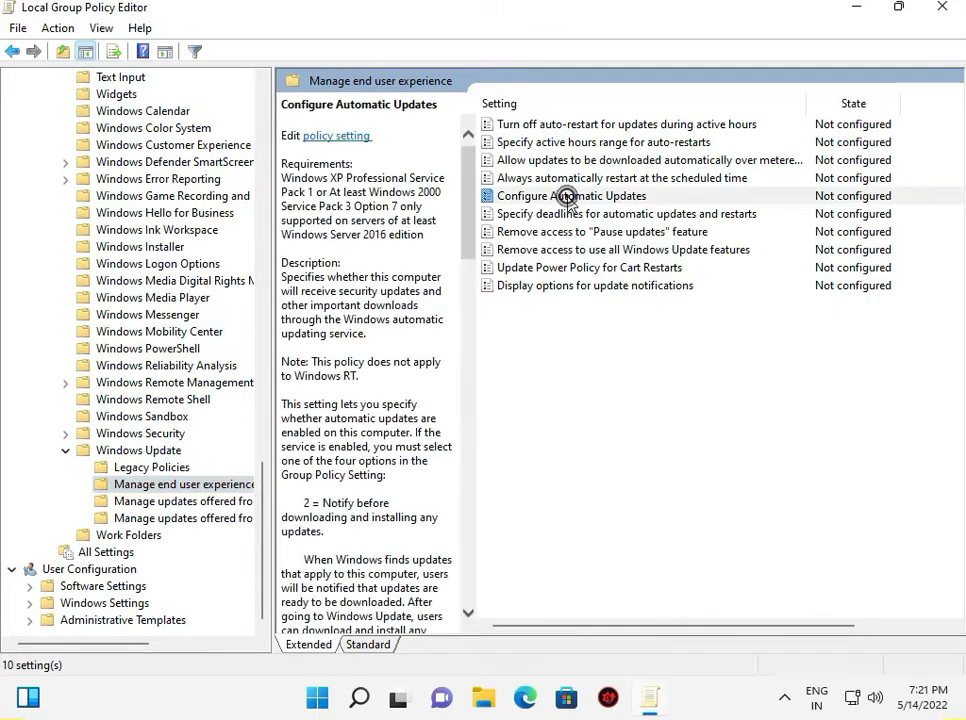
left_click(343, 136)
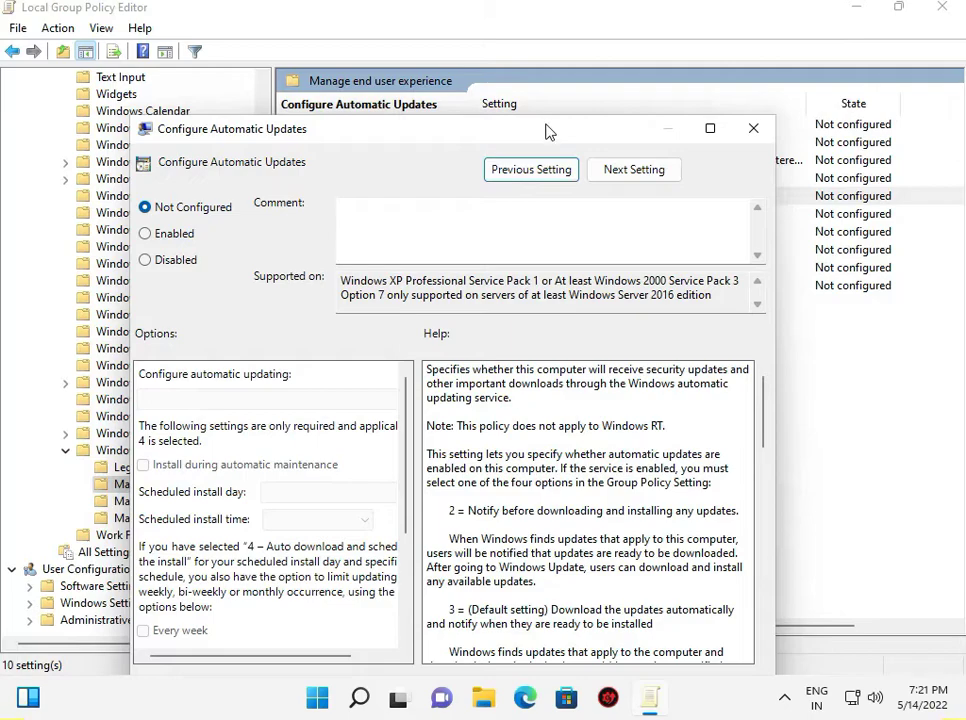
left_click_drag(548, 129, 537, 68)
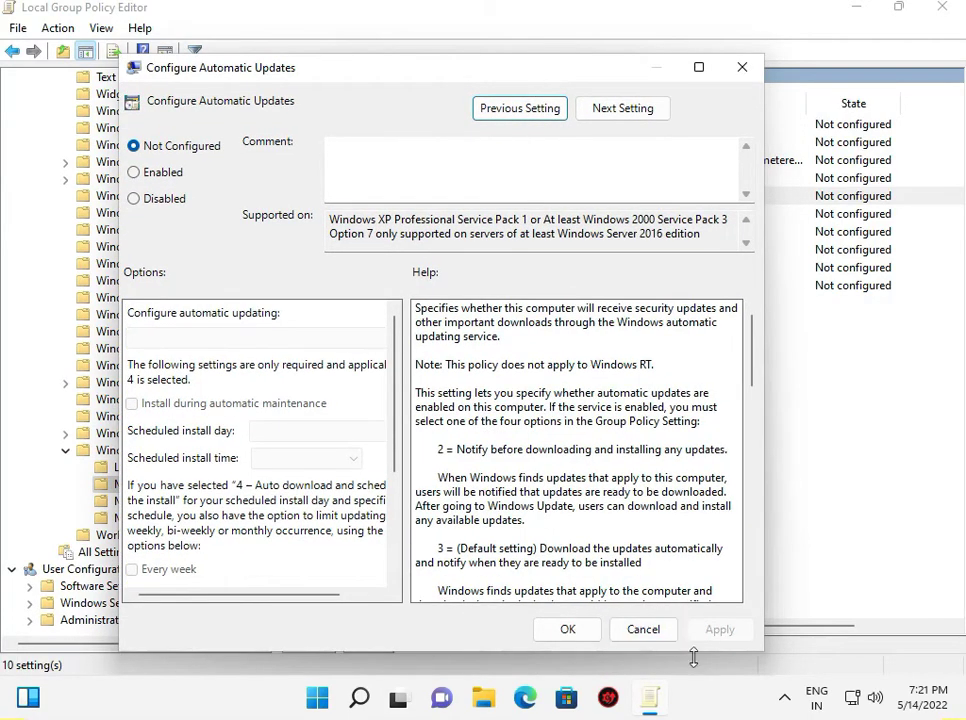
left_click(567, 629)
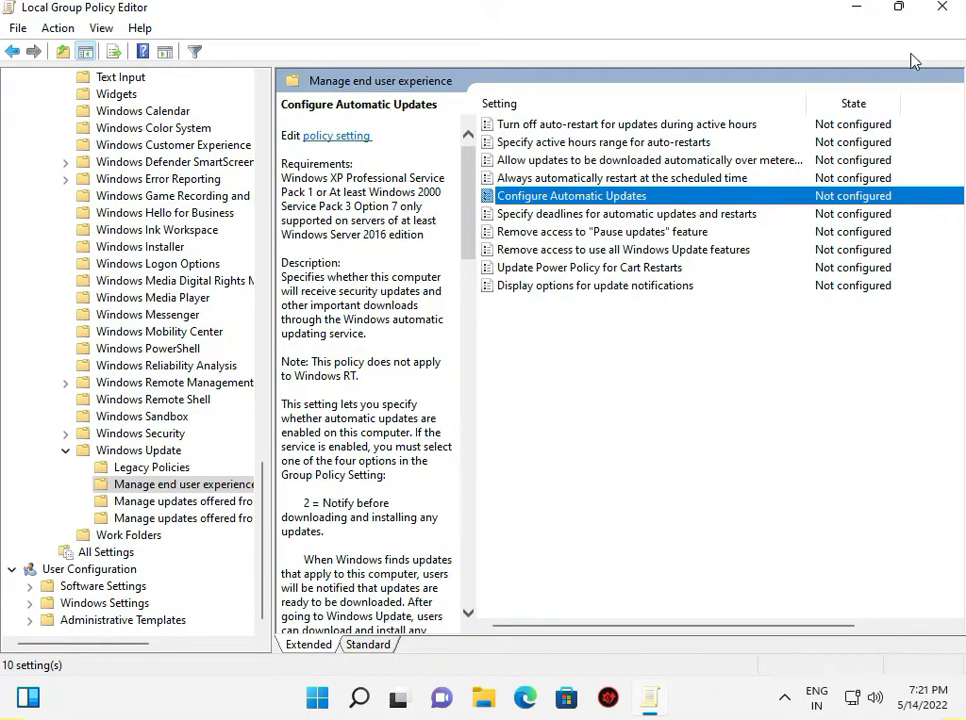
left_click(943, 9)
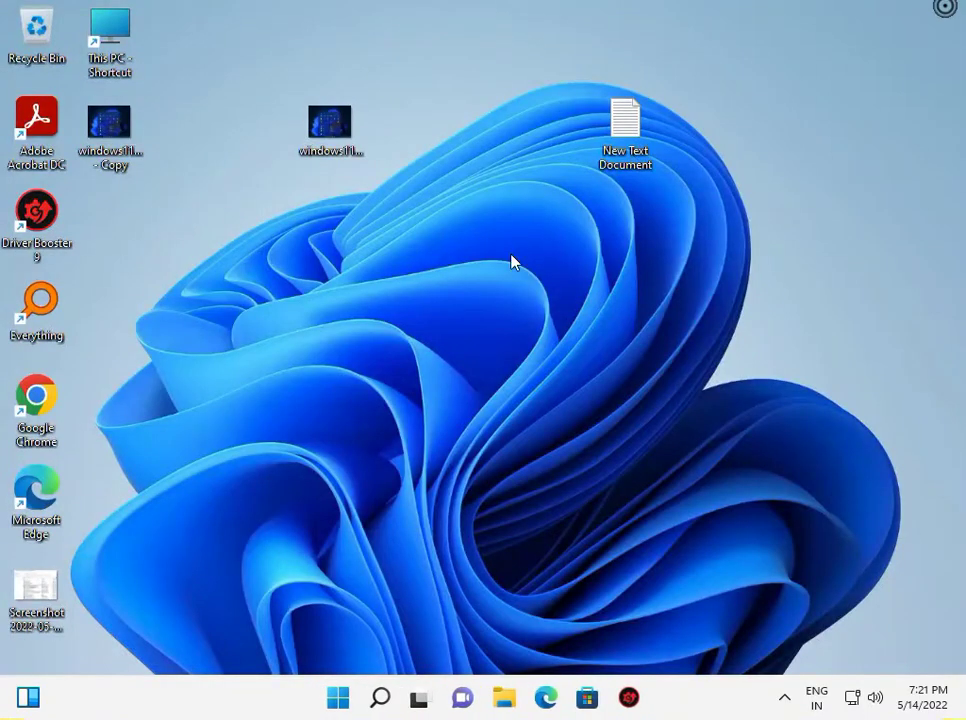